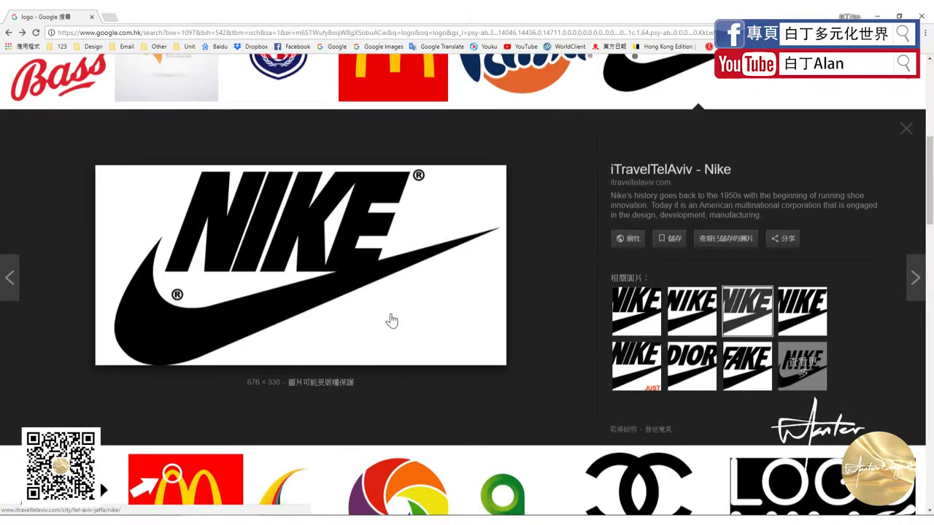
- Scroll the Google Images logo results and open the panda logo's enlarged preview
{"action": "scroll", "coordinate": [394, 312], "scroll_direction": "up", "scroll_amount": 1}
{"action": "scroll", "coordinate": [395, 312], "scroll_direction": "up", "scroll_amount": 2}
{"action": "scroll", "coordinate": [395, 312], "scroll_direction": "up", "scroll_amount": 1}
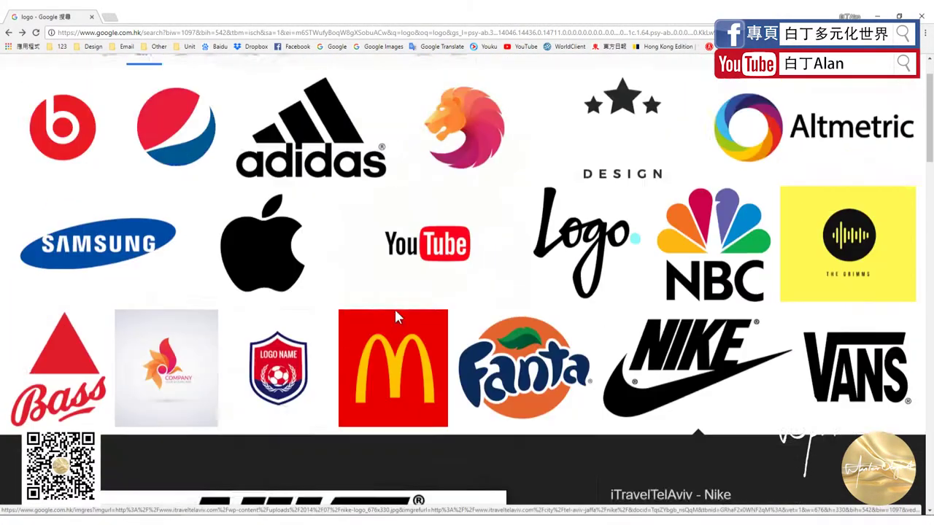
{"action": "scroll", "coordinate": [394, 312], "scroll_direction": "up", "scroll_amount": 1}
{"action": "scroll", "coordinate": [395, 313], "scroll_direction": "down", "scroll_amount": 5}
{"action": "scroll", "coordinate": [395, 315], "scroll_direction": "down", "scroll_amount": 4}
{"action": "scroll", "coordinate": [394, 315], "scroll_direction": "down", "scroll_amount": 3}
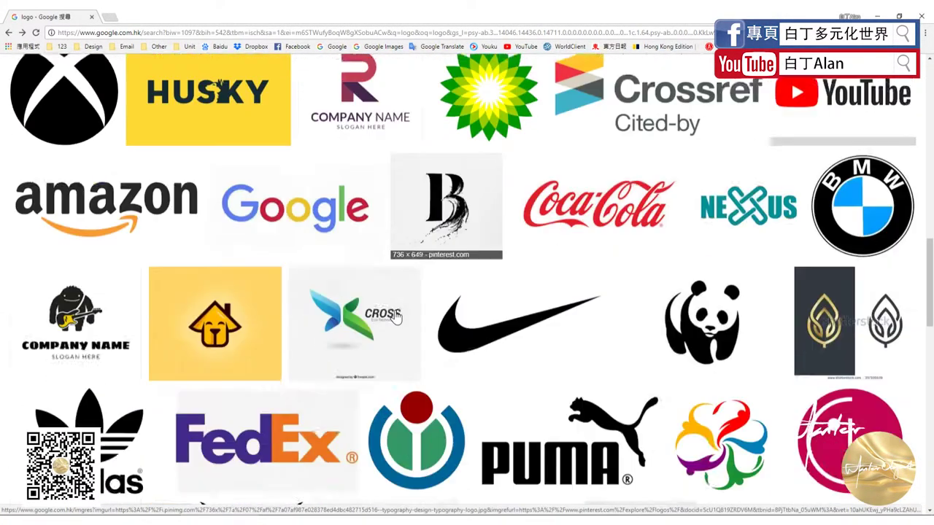
{"action": "scroll", "coordinate": [395, 315], "scroll_direction": "down", "scroll_amount": 1}
{"action": "left_click", "coordinate": [700, 274]}
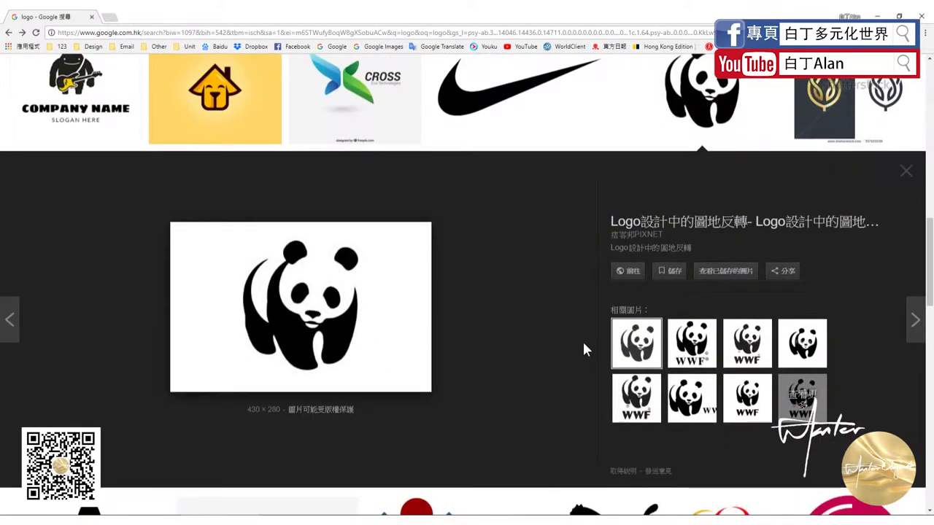
- Compare previews of the gorilla and lion head logos
{"action": "scroll", "coordinate": [250, 278], "scroll_direction": "up", "scroll_amount": 1}
{"action": "left_click", "coordinate": [73, 234]}
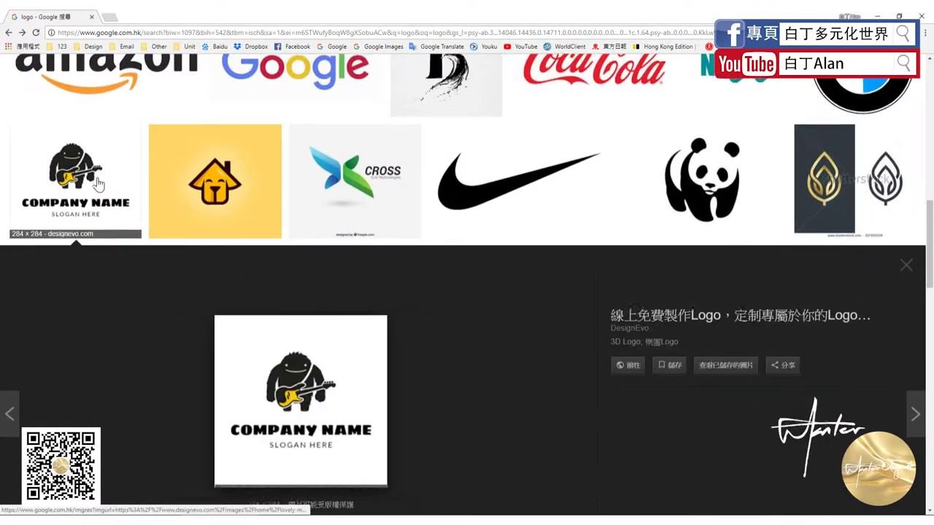
{"action": "left_click", "coordinate": [700, 103]}
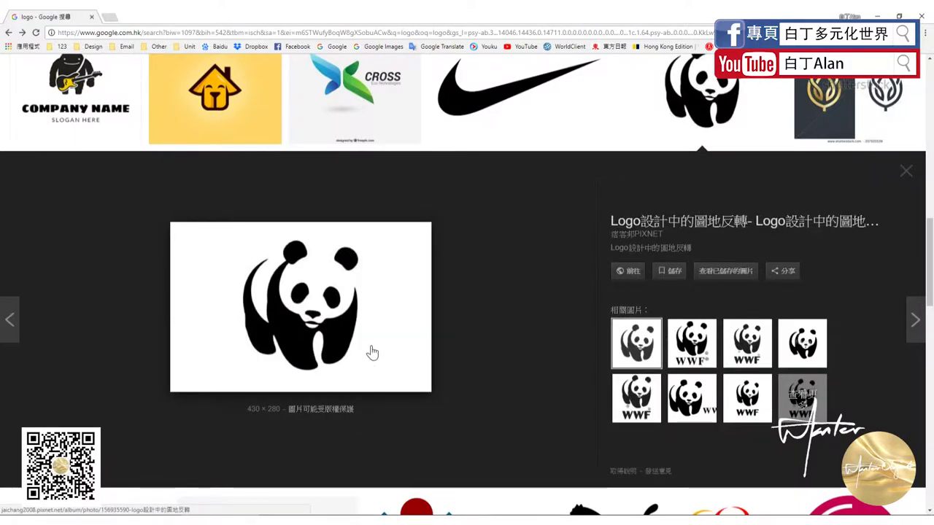
{"action": "scroll", "coordinate": [372, 353], "scroll_direction": "up", "scroll_amount": 2}
{"action": "scroll", "coordinate": [372, 352], "scroll_direction": "up", "scroll_amount": 2}
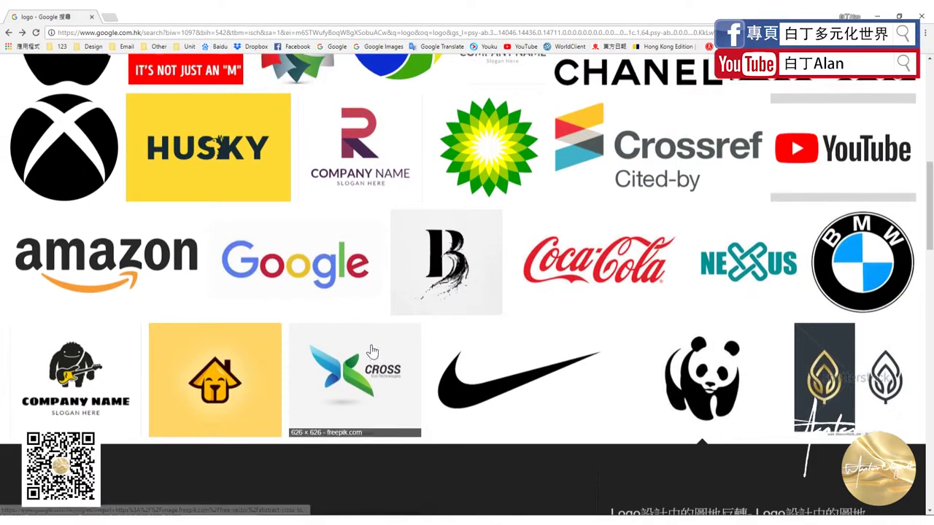
{"action": "scroll", "coordinate": [371, 351], "scroll_direction": "up", "scroll_amount": 3}
{"action": "scroll", "coordinate": [510, 321], "scroll_direction": "up", "scroll_amount": 2}
{"action": "scroll", "coordinate": [583, 306], "scroll_direction": "up", "scroll_amount": 3}
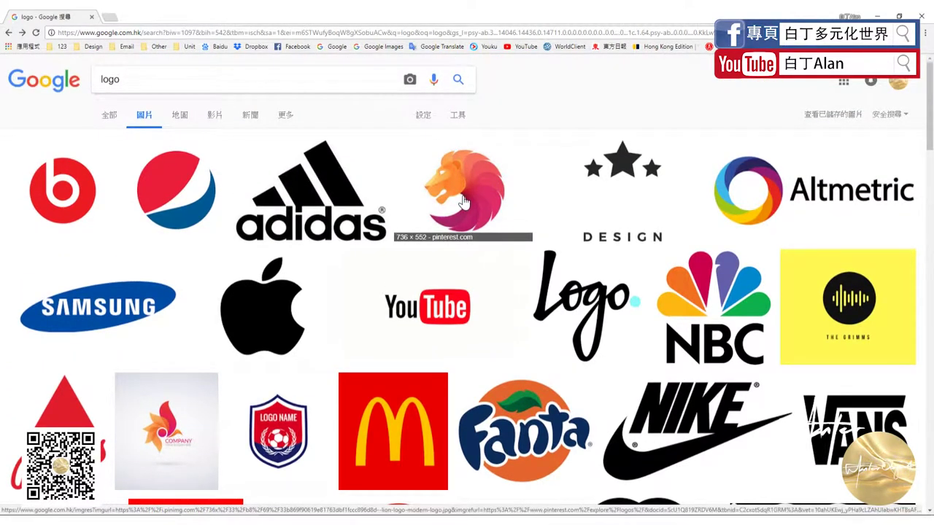
{"action": "left_click", "coordinate": [463, 202]}
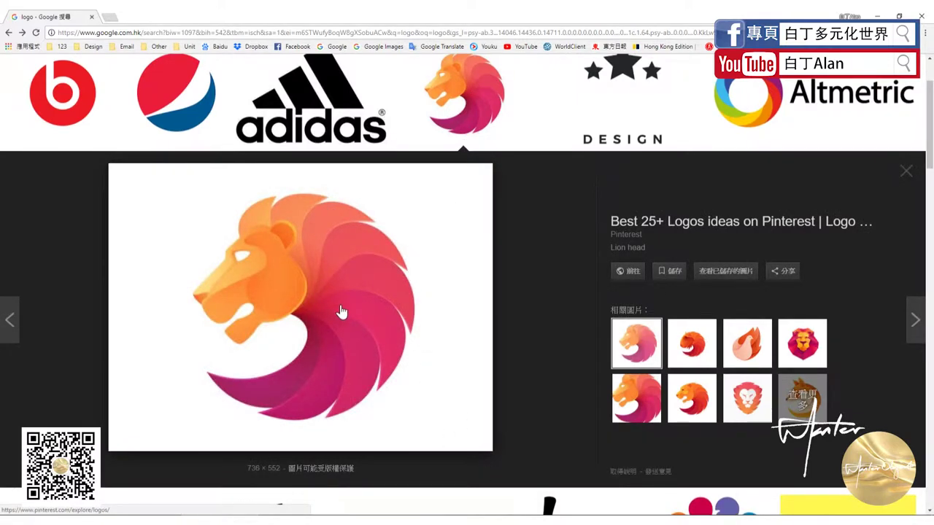
- Reopen the panda logo preview
{"action": "scroll", "coordinate": [289, 410], "scroll_direction": "down", "scroll_amount": 6}
{"action": "scroll", "coordinate": [350, 387], "scroll_direction": "down", "scroll_amount": 2}
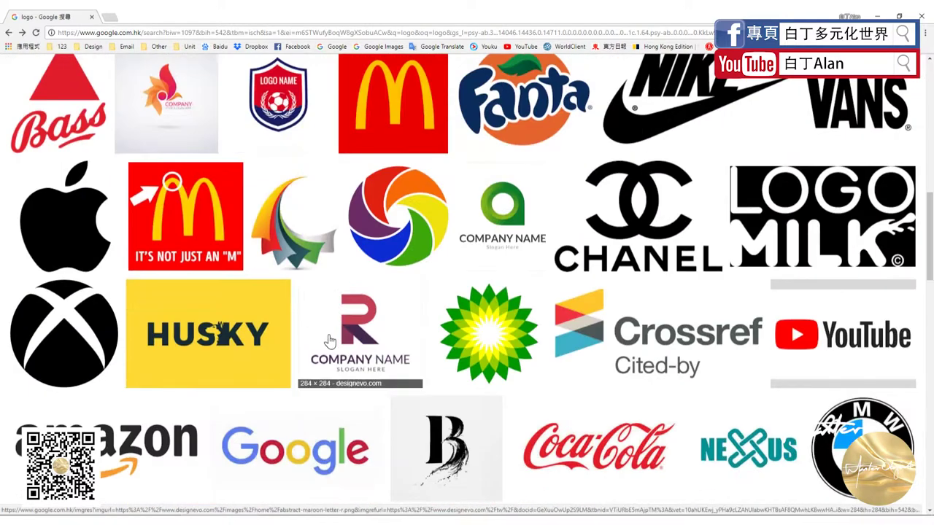
{"action": "scroll", "coordinate": [415, 361], "scroll_direction": "down", "scroll_amount": 1}
{"action": "scroll", "coordinate": [476, 335], "scroll_direction": "down", "scroll_amount": 1}
{"action": "scroll", "coordinate": [518, 340], "scroll_direction": "down", "scroll_amount": 3}
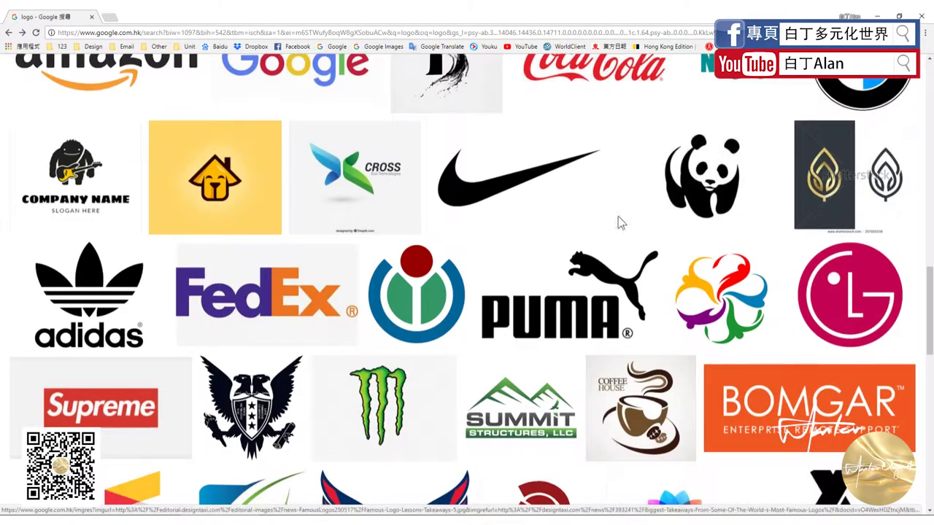
{"action": "left_click", "coordinate": [697, 188]}
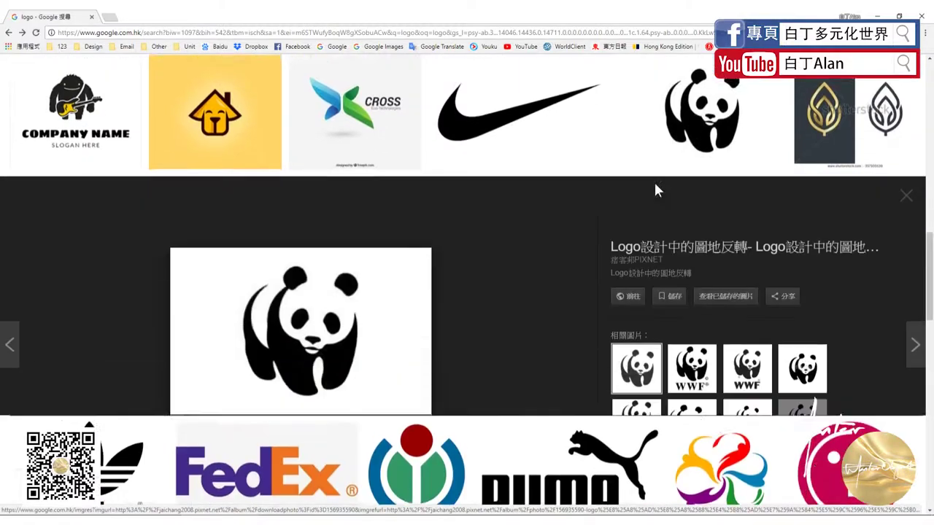
{"action": "scroll", "coordinate": [341, 326], "scroll_direction": "down", "scroll_amount": 2}
{"action": "scroll", "coordinate": [339, 326], "scroll_direction": "up", "scroll_amount": 5}
{"action": "scroll", "coordinate": [341, 327], "scroll_direction": "up", "scroll_amount": 3}
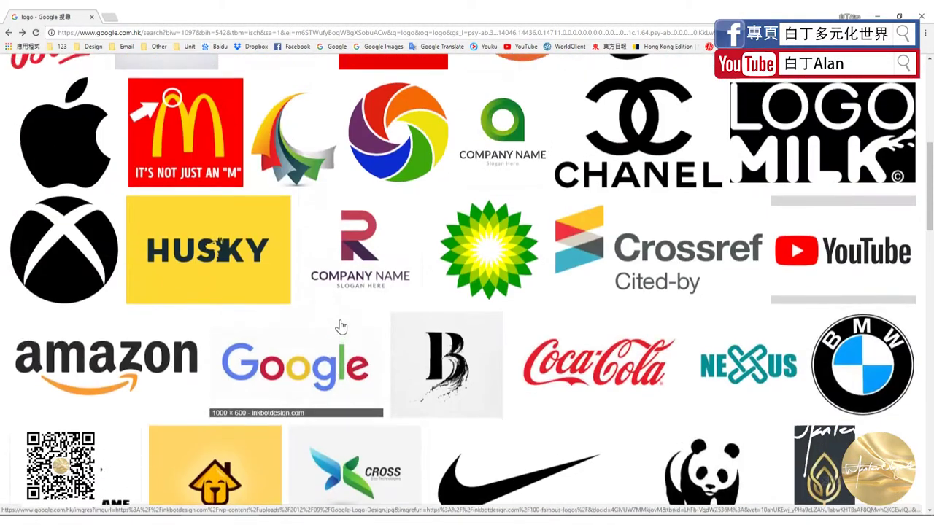
{"action": "scroll", "coordinate": [342, 326], "scroll_direction": "up", "scroll_amount": 4}
{"action": "scroll", "coordinate": [342, 327], "scroll_direction": "up", "scroll_amount": 2}
- Show the plain panda as the preview, enlarge the page, and return to Illustrator
{"action": "scroll", "coordinate": [342, 326], "scroll_direction": "down", "scroll_amount": 7}
{"action": "scroll", "coordinate": [341, 326], "scroll_direction": "down", "scroll_amount": 3}
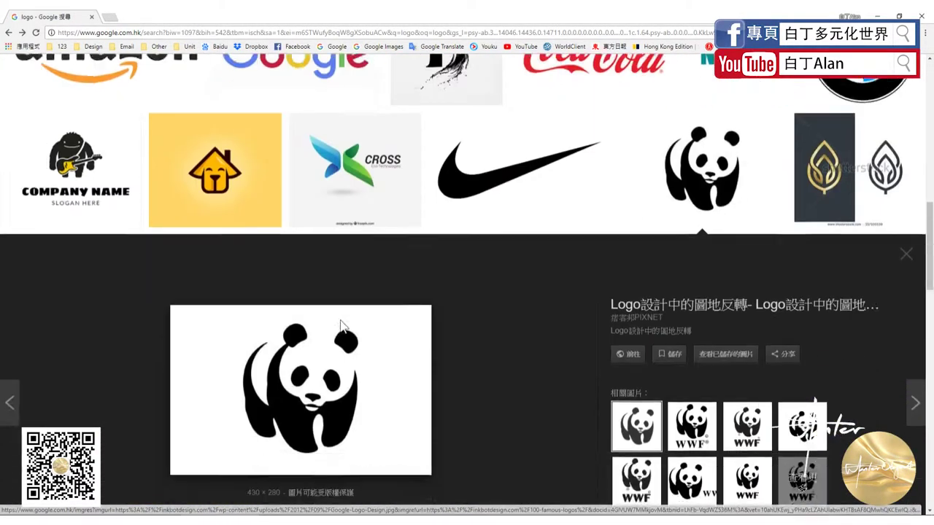
{"action": "scroll", "coordinate": [409, 314], "scroll_direction": "down", "scroll_amount": 2}
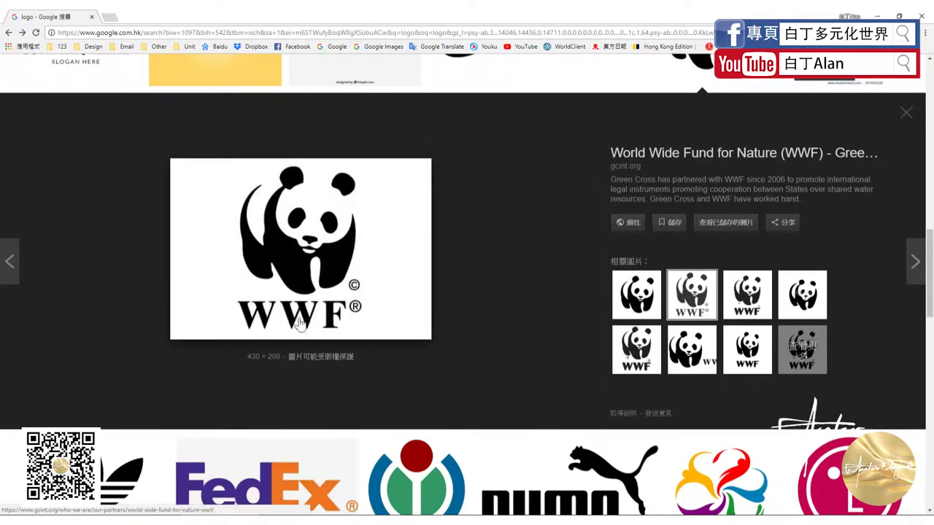
{"action": "scroll", "coordinate": [411, 297], "scroll_direction": "up", "scroll_amount": 1}
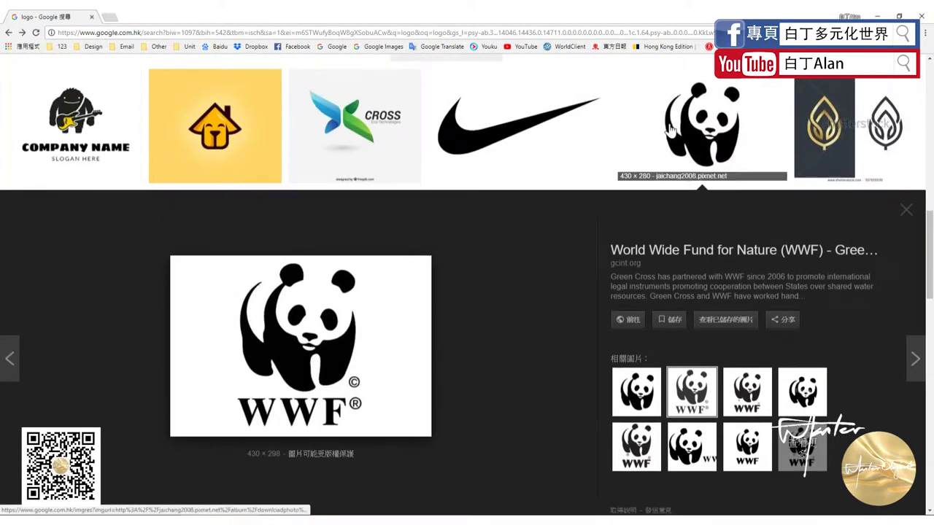
{"action": "left_click", "coordinate": [672, 130]}
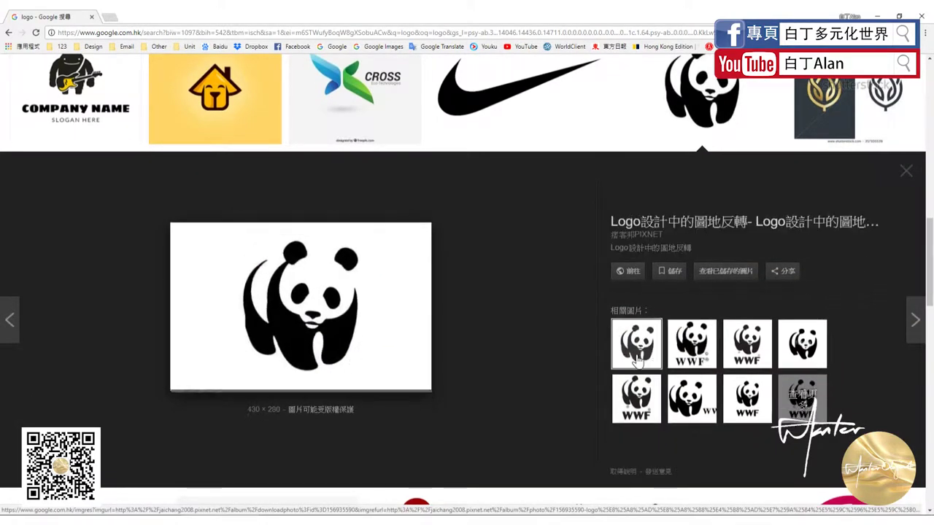
{"action": "left_click", "coordinate": [672, 358]}
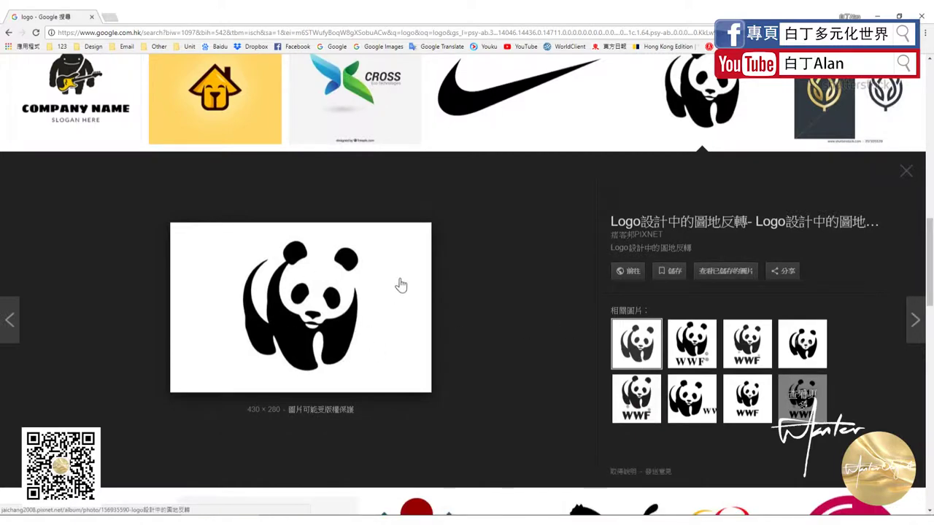
{"action": "key", "text": "ctrl+plus"}
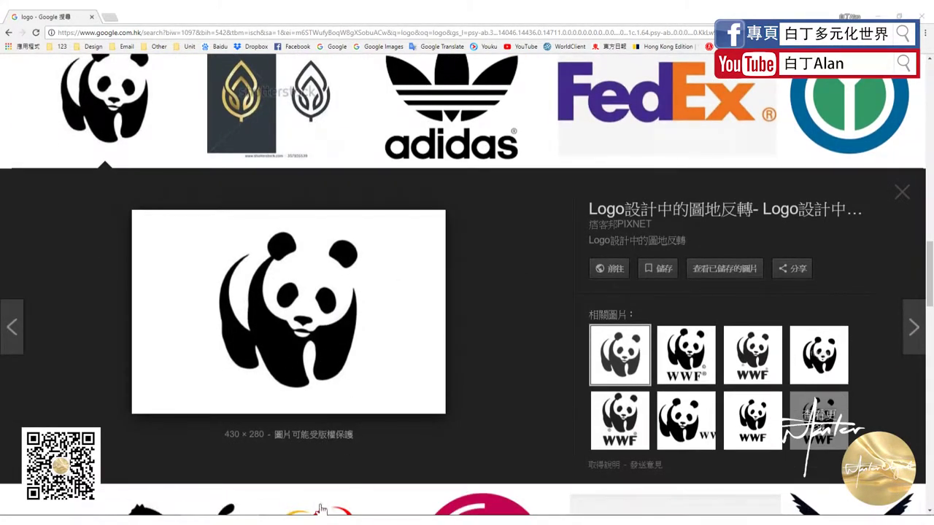
{"action": "key", "text": "alt+Tab"}
- Paste the page screenshot and move it so the panda sits on the artboard
{"action": "key", "text": "ctrl+v"}
{"action": "key", "text": "ctrl+1"}
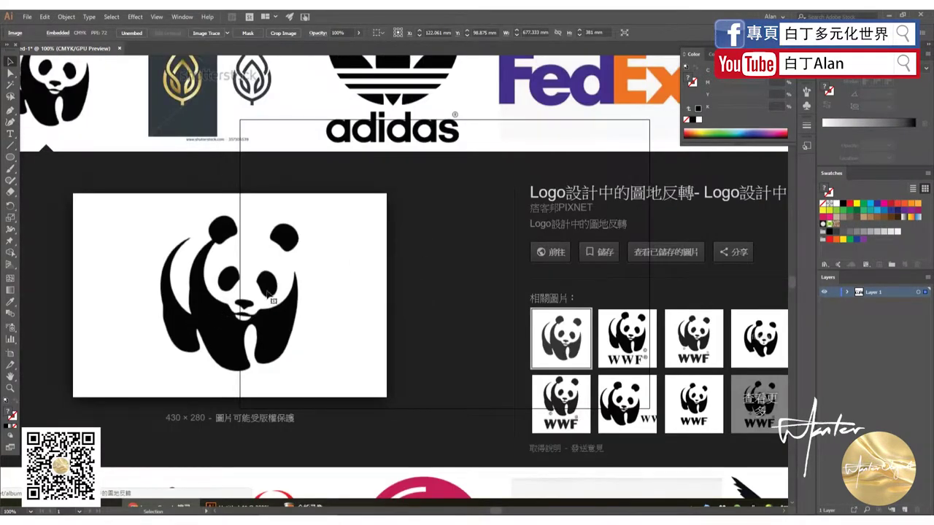
{"action": "left_click_drag", "start_coordinate": [268, 295], "coordinate": [362, 295]}
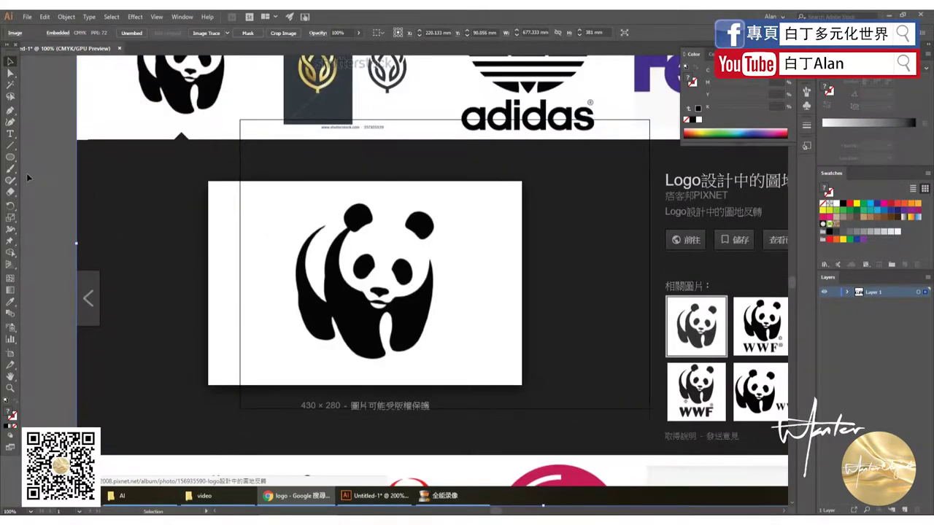
- Draw a rectangle framing the panda image
{"action": "left_click", "coordinate": [10, 146]}
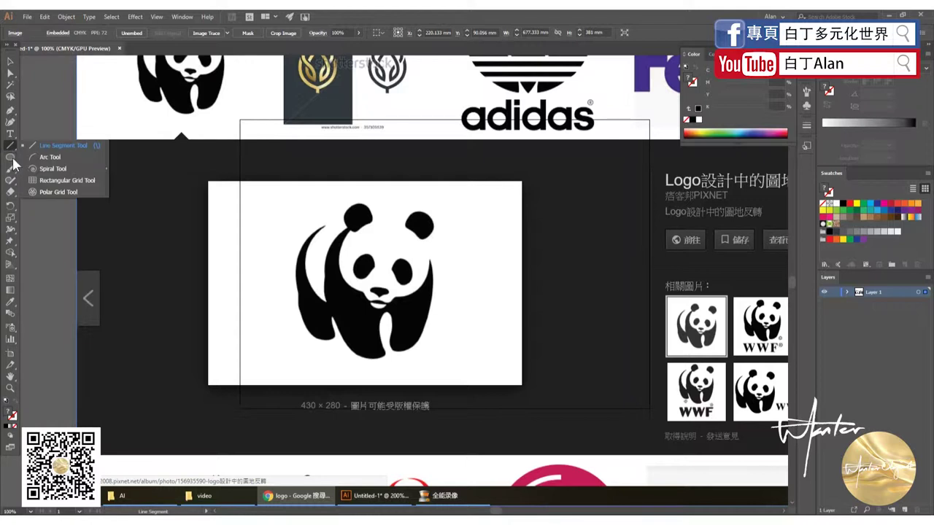
{"action": "left_click", "coordinate": [10, 157]}
{"action": "left_click_drag", "start_coordinate": [259, 191], "coordinate": [301, 226]}
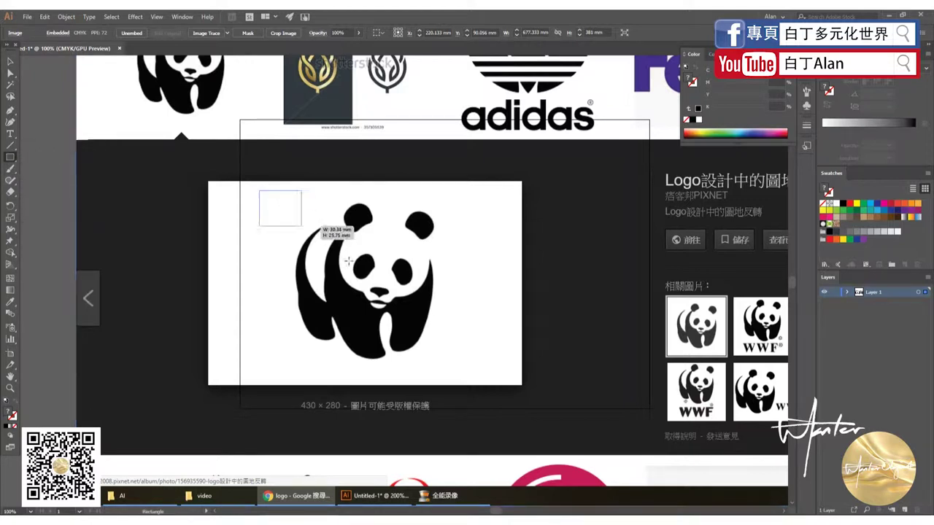
{"action": "left_click_drag", "start_coordinate": [349, 261], "coordinate": [473, 376]}
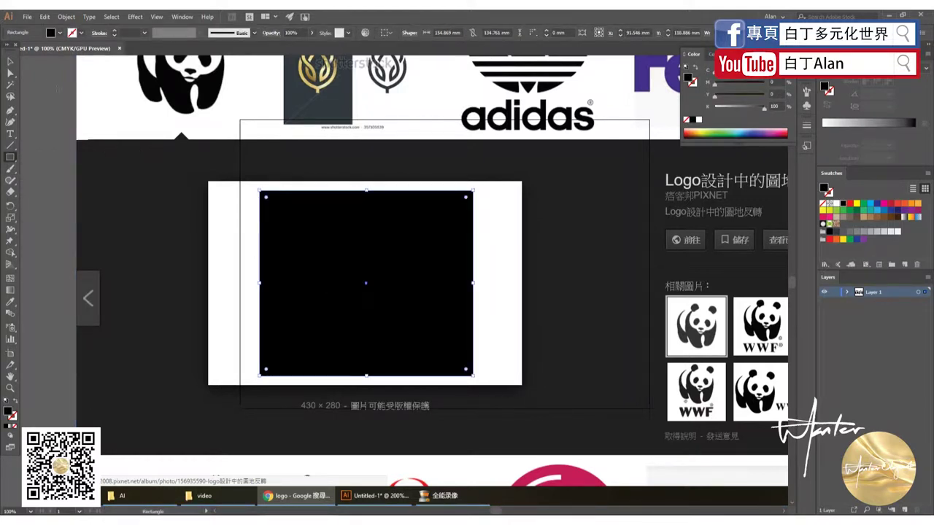
- Clip the screenshot to the rectangle and zoom the panda to 200%
{"action": "left_click", "coordinate": [8, 64]}
{"action": "key", "text": "ctrl+a"}
{"action": "right_click", "coordinate": [414, 301]}
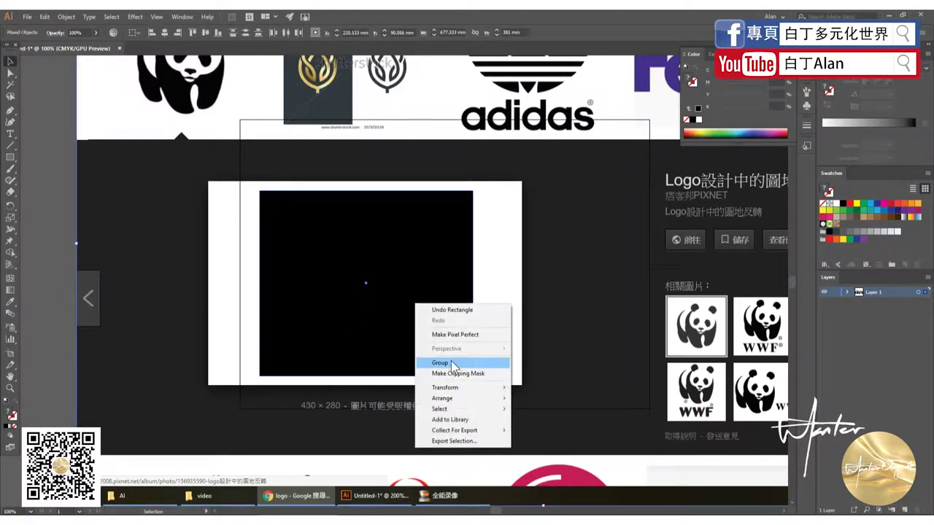
{"action": "left_click", "coordinate": [451, 374]}
{"action": "left_click", "coordinate": [532, 299]}
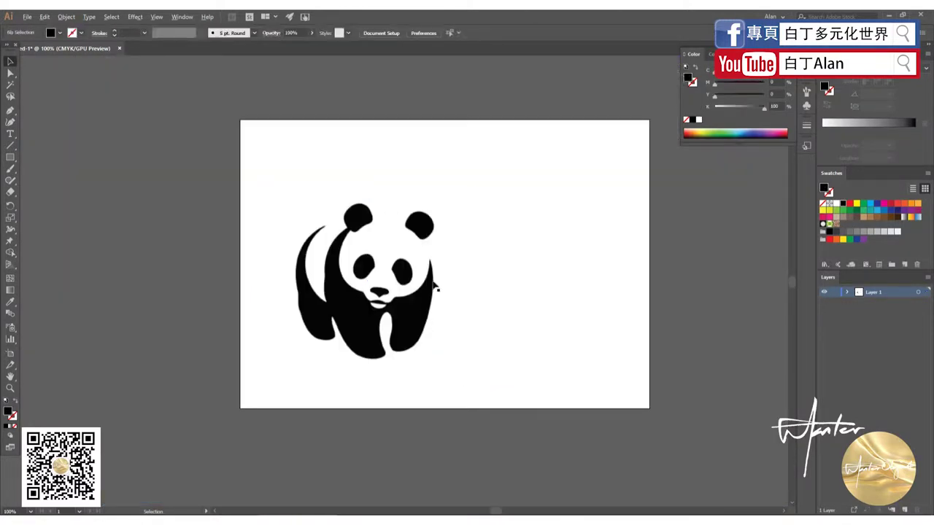
{"action": "key", "text": "ctrl+plus"}
- Start the Pen outline at the arm tip and curve it along the left arm
{"action": "left_click", "coordinate": [178, 131]}
{"action": "left_click", "coordinate": [182, 78]}
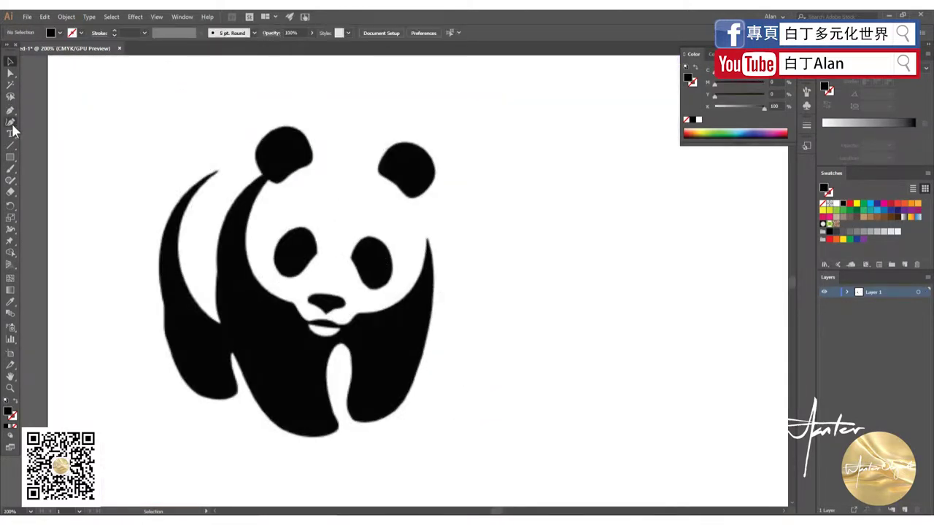
{"action": "scroll", "coordinate": [212, 204], "scroll_direction": "up", "scroll_amount": 2}
{"action": "left_click", "coordinate": [247, 145]}
{"action": "scroll", "coordinate": [204, 215], "scroll_direction": "down", "scroll_amount": 2}
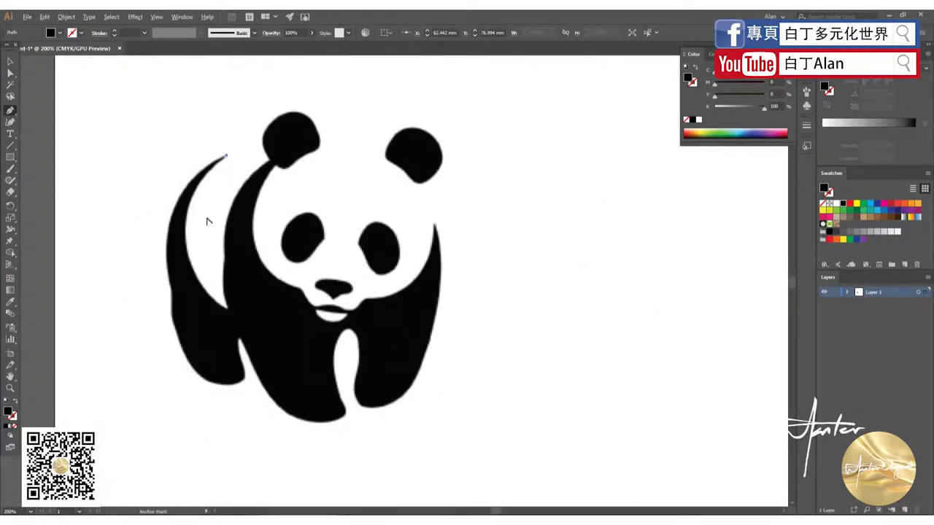
{"action": "scroll", "coordinate": [208, 287], "scroll_direction": "up", "scroll_amount": 2}
{"action": "scroll", "coordinate": [222, 200], "scroll_direction": "down", "scroll_amount": 2}
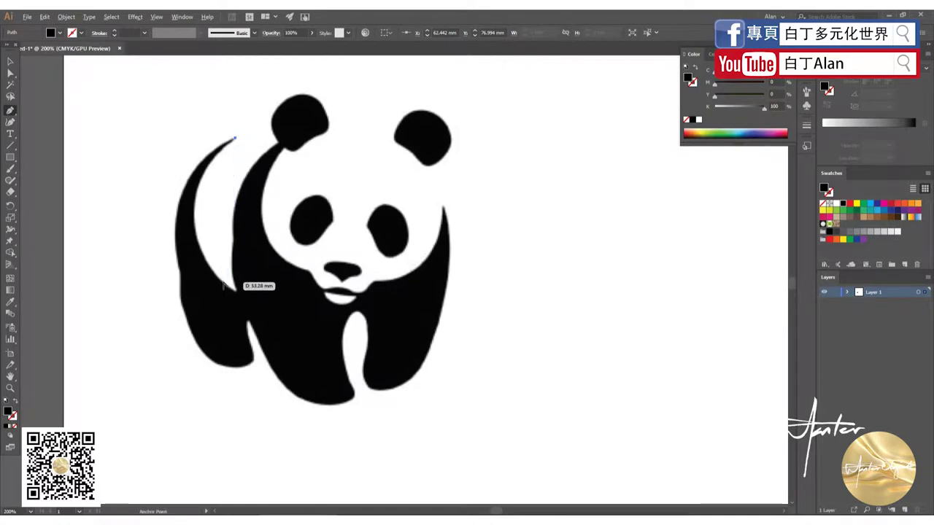
{"action": "scroll", "coordinate": [260, 284], "scroll_direction": "up", "scroll_amount": 1}
{"action": "scroll", "coordinate": [290, 296], "scroll_direction": "down", "scroll_amount": 1}
{"action": "scroll", "coordinate": [299, 266], "scroll_direction": "up", "scroll_amount": 1}
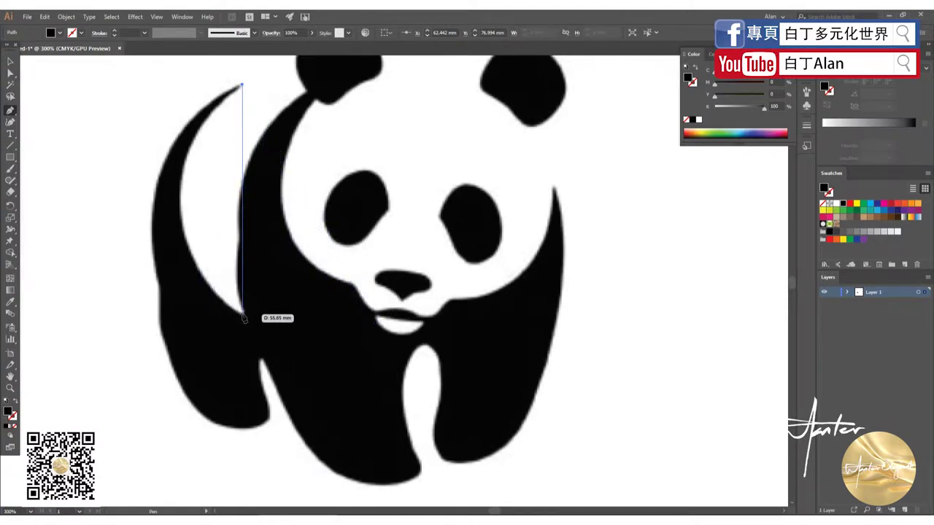
{"action": "left_click_drag", "start_coordinate": [244, 315], "coordinate": [378, 443]}
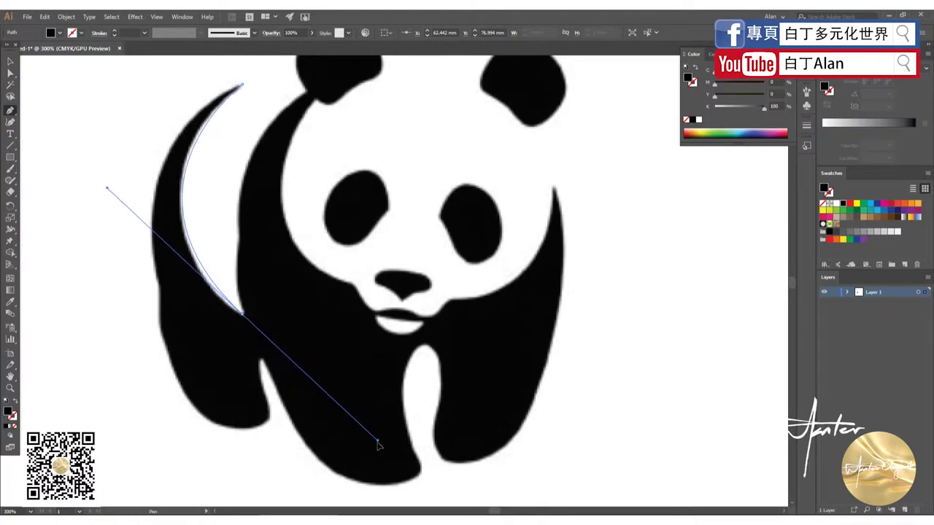
{"action": "key", "text": "ctrl+z"}
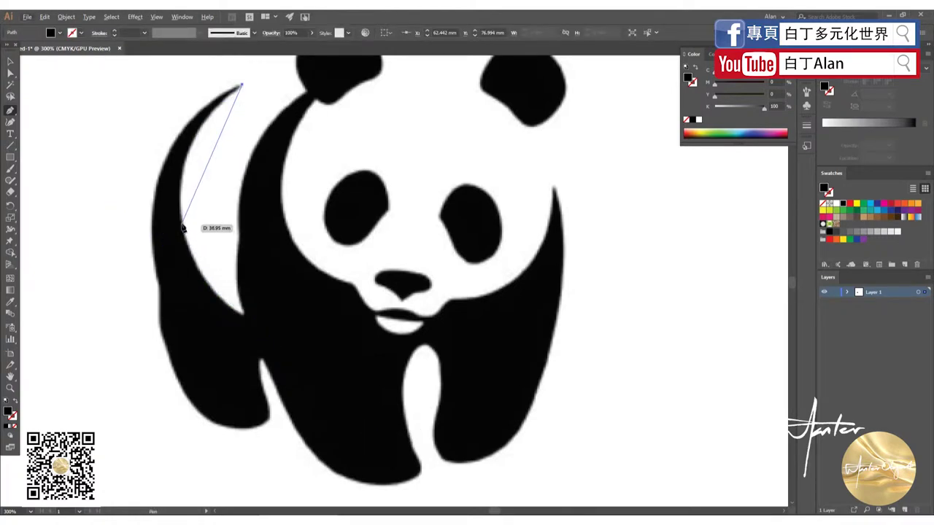
{"action": "left_click_drag", "start_coordinate": [183, 218], "coordinate": [197, 308]}
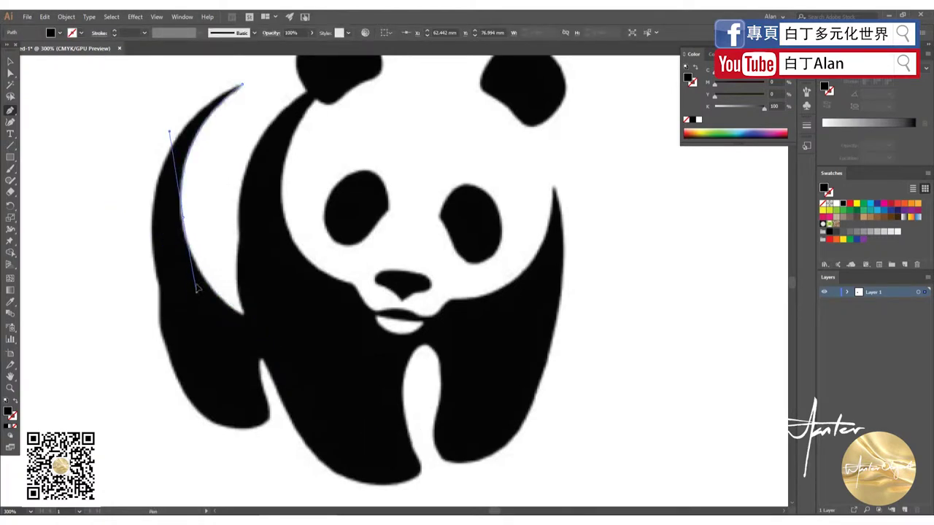
{"action": "key", "text": "ctrl+plus"}
{"action": "mouse_move", "coordinate": [267, 319]}
{"action": "left_mouse_down"}
{"action": "mouse_move", "coordinate": [324, 390]}
{"action": "mouse_move", "coordinate": [363, 402]}
{"action": "left_mouse_up"}
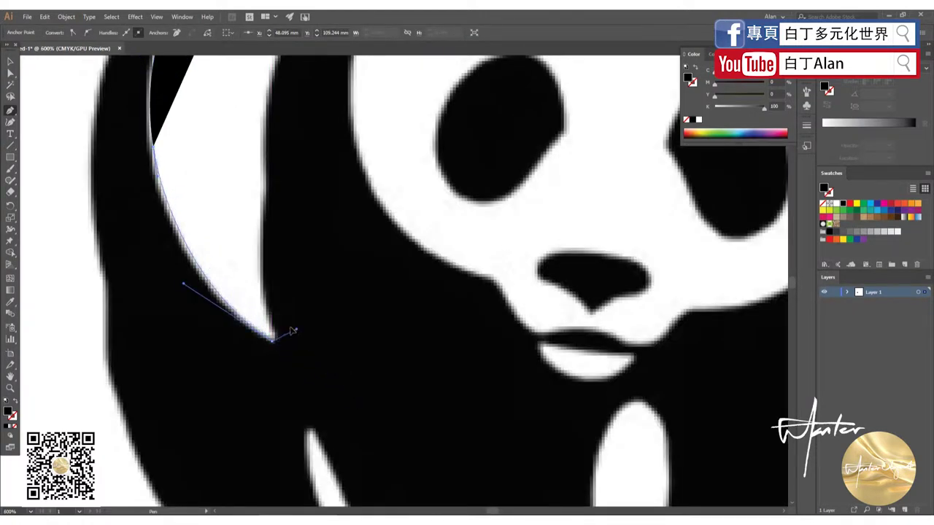
{"action": "left_click_drag", "start_coordinate": [273, 337], "coordinate": [269, 319]}
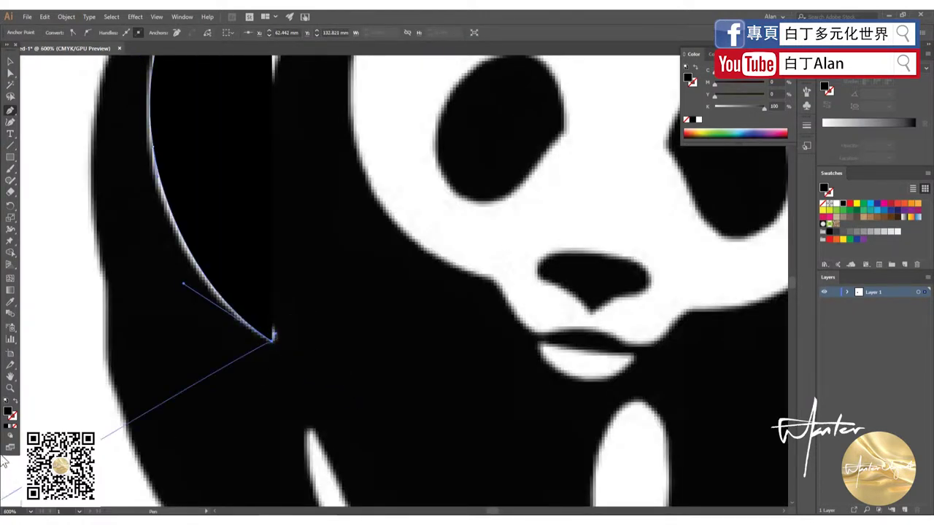
- Set fill to None and trace the outline around the ear, right side and leg
{"action": "left_click", "coordinate": [14, 431]}
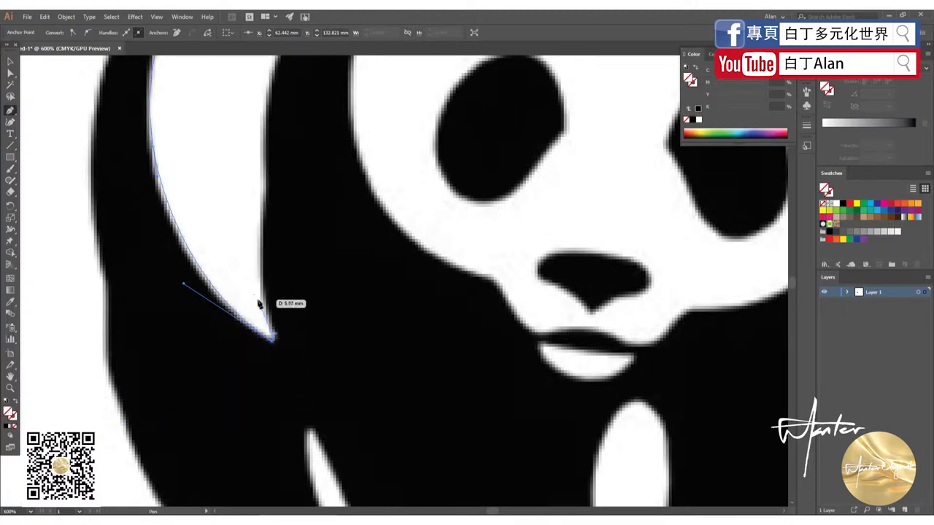
{"action": "left_click_drag", "start_coordinate": [263, 162], "coordinate": [278, 80]}
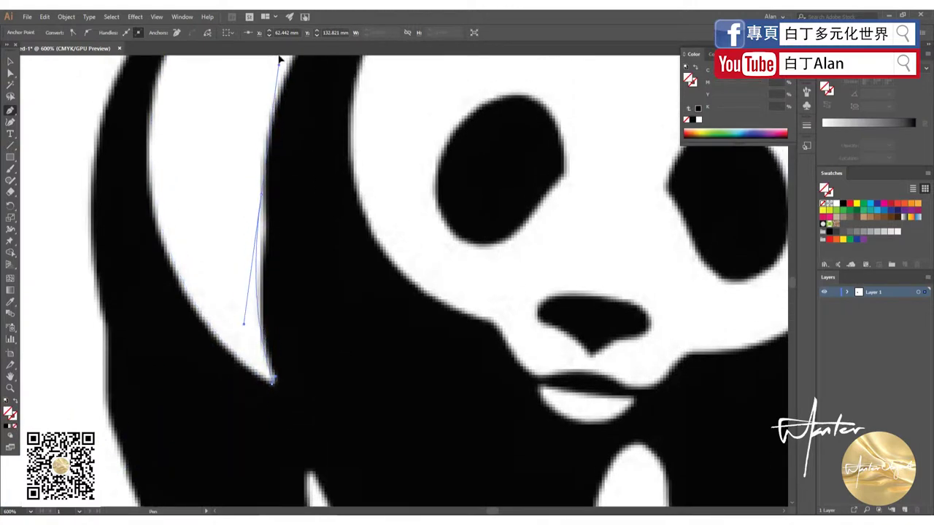
{"action": "scroll", "coordinate": [270, 130], "scroll_direction": "down", "scroll_amount": 5}
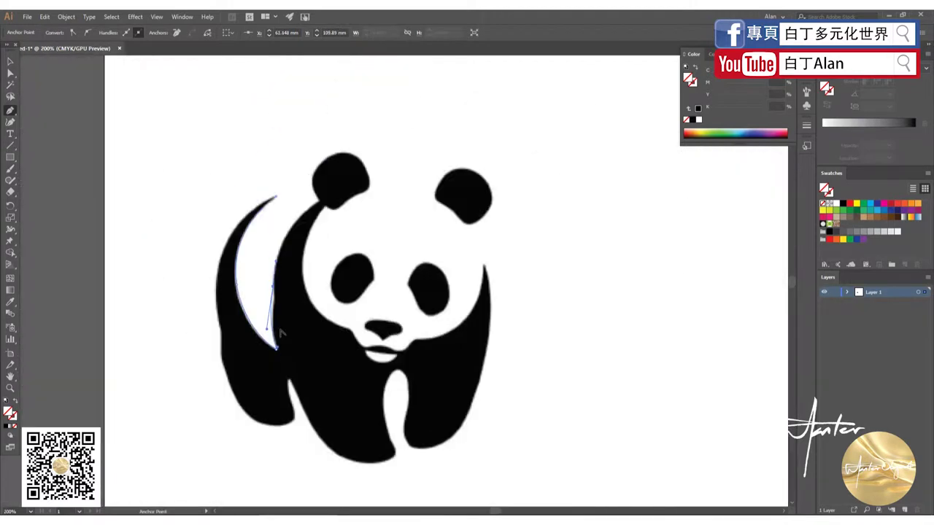
{"action": "scroll", "coordinate": [309, 194], "scroll_direction": "up", "scroll_amount": 5}
{"action": "mouse_move", "coordinate": [336, 162]}
{"action": "left_mouse_down"}
{"action": "mouse_move", "coordinate": [383, 148]}
{"action": "mouse_move", "coordinate": [460, 87]}
{"action": "left_mouse_up"}
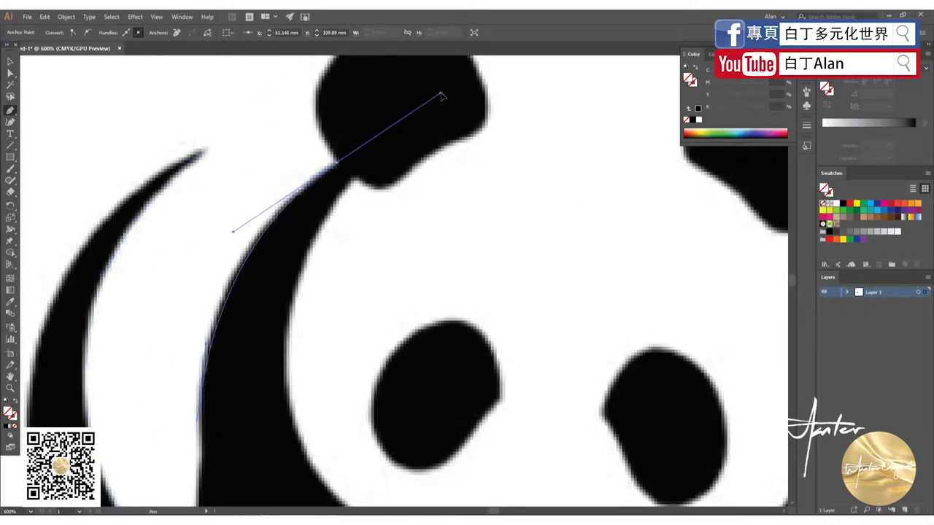
{"action": "scroll", "coordinate": [340, 145], "scroll_direction": "down", "scroll_amount": 5}
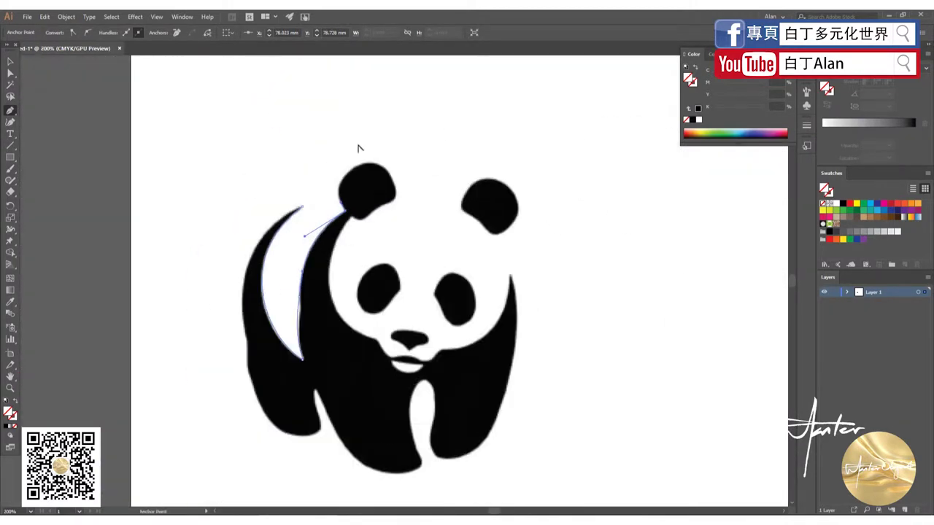
{"action": "scroll", "coordinate": [358, 197], "scroll_direction": "up", "scroll_amount": 5}
{"action": "left_click_drag", "start_coordinate": [450, 216], "coordinate": [478, 280]}
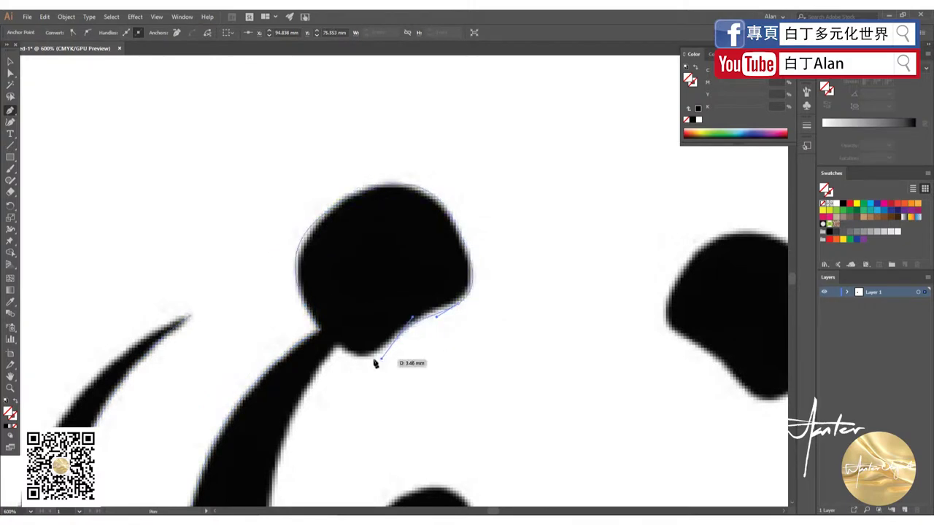
{"action": "scroll", "coordinate": [375, 361], "scroll_direction": "down", "scroll_amount": 5}
{"action": "scroll", "coordinate": [261, 329], "scroll_direction": "up", "scroll_amount": 5}
{"action": "scroll", "coordinate": [261, 328], "scroll_direction": "up", "scroll_amount": 1}
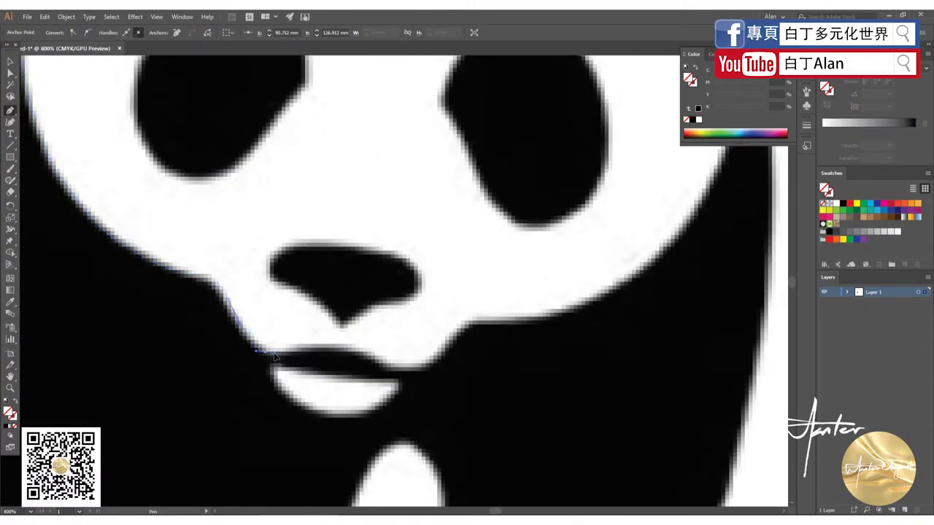
{"action": "scroll", "coordinate": [477, 324], "scroll_direction": "down", "scroll_amount": 2}
{"action": "left_click", "coordinate": [521, 186]}
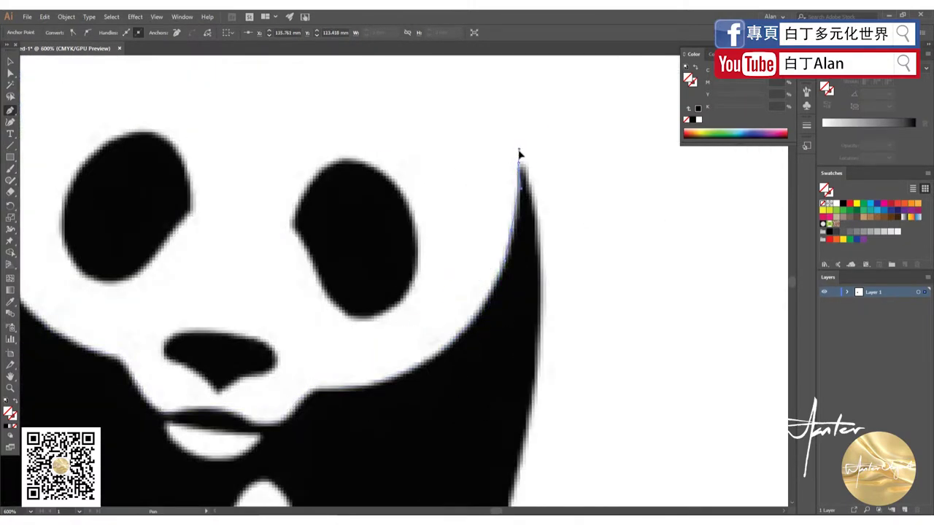
{"action": "scroll", "coordinate": [518, 152], "scroll_direction": "down", "scroll_amount": 3}
{"action": "scroll", "coordinate": [521, 355], "scroll_direction": "up", "scroll_amount": 2}
{"action": "left_click_drag", "start_coordinate": [386, 314], "coordinate": [385, 260]}
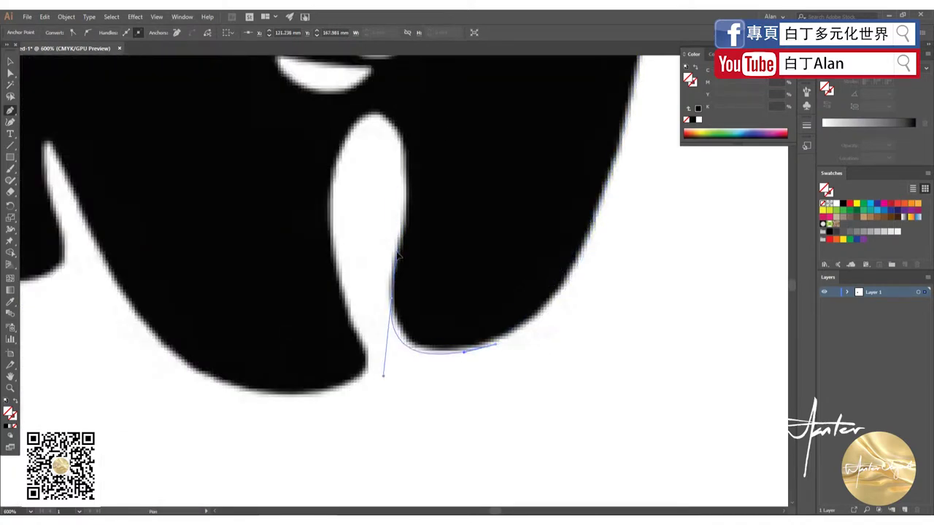
{"action": "left_click_drag", "start_coordinate": [337, 159], "coordinate": [355, 330]}
- Close the body outline at the arm's top tip and fill it pink
{"action": "scroll", "coordinate": [350, 381], "scroll_direction": "down", "scroll_amount": 2}
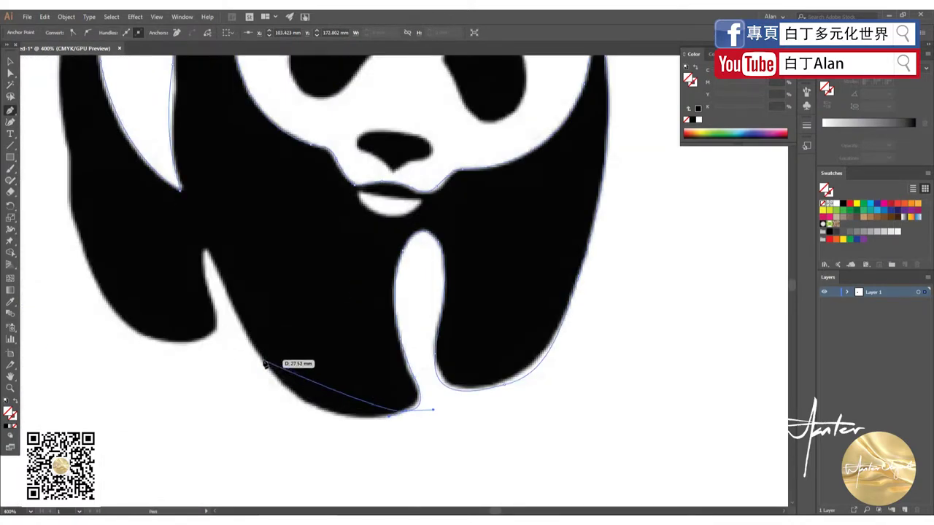
{"action": "scroll", "coordinate": [313, 438], "scroll_direction": "up", "scroll_amount": 4}
{"action": "scroll", "coordinate": [195, 296], "scroll_direction": "down", "scroll_amount": 2}
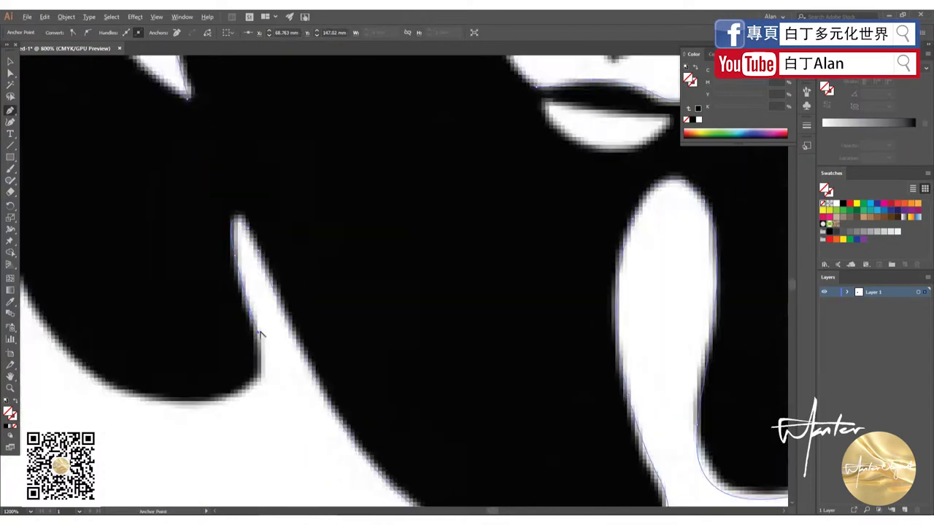
{"action": "scroll", "coordinate": [197, 340], "scroll_direction": "down", "scroll_amount": 2}
{"action": "scroll", "coordinate": [204, 292], "scroll_direction": "down", "scroll_amount": 1}
{"action": "scroll", "coordinate": [292, 153], "scroll_direction": "up", "scroll_amount": 3}
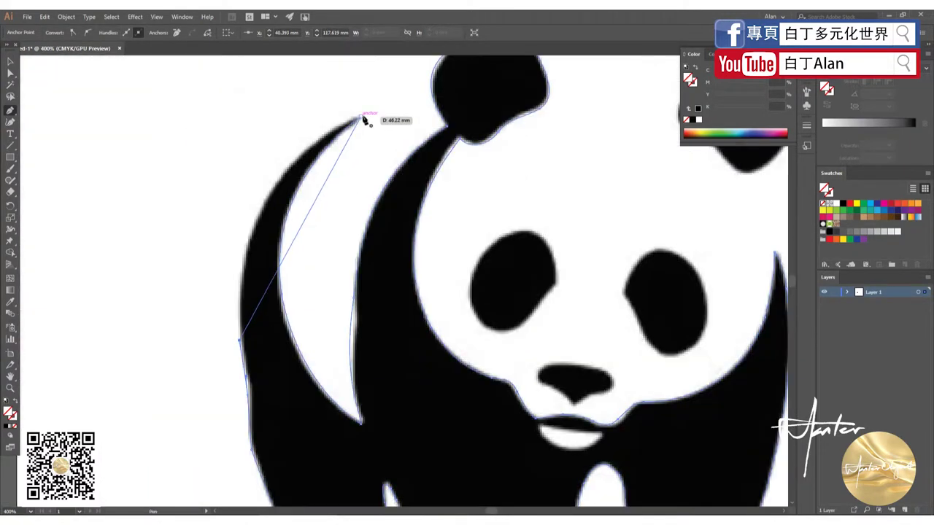
{"action": "left_click_drag", "start_coordinate": [354, 119], "coordinate": [218, 162]}
{"action": "scroll", "coordinate": [219, 163], "scroll_direction": "down", "scroll_amount": 3}
{"action": "scroll", "coordinate": [292, 183], "scroll_direction": "up", "scroll_amount": 2}
{"action": "left_click", "coordinate": [883, 203]}
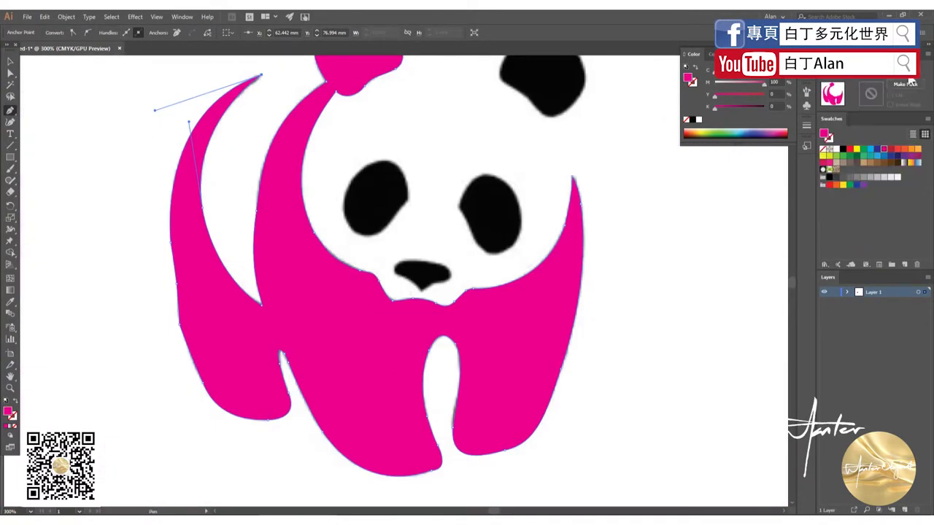
- Trace the mouth and punch it out of the body as a compound path
{"action": "scroll", "coordinate": [273, 313], "scroll_direction": "up", "scroll_amount": 5}
{"action": "left_click", "coordinate": [227, 260]}
{"action": "left_click", "coordinate": [602, 314]}
{"action": "left_click_drag", "start_coordinate": [383, 418], "coordinate": [516, 455]}
{"action": "left_click", "coordinate": [232, 265]}
{"action": "key", "text": "ctrl+8"}
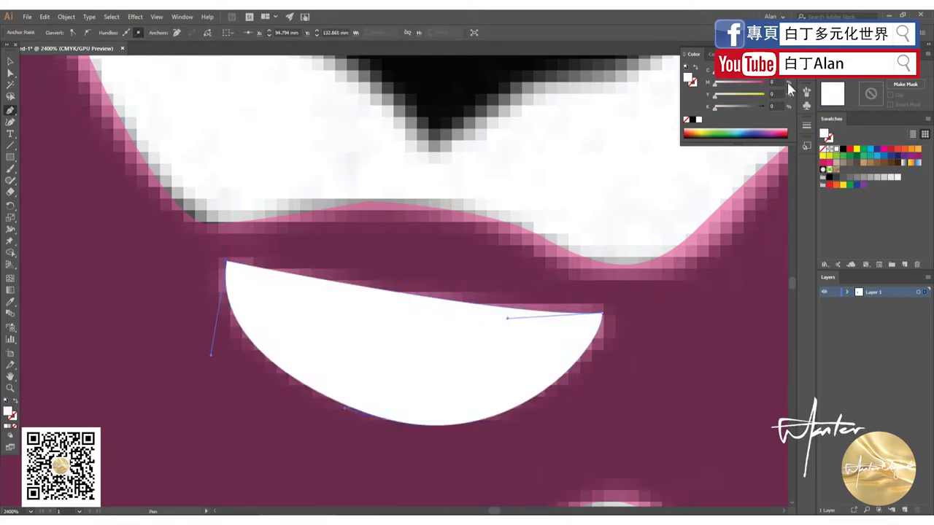
- Trace the panda's right ear shape
{"action": "scroll", "coordinate": [398, 159], "scroll_direction": "down", "scroll_amount": 5}
{"action": "scroll", "coordinate": [398, 159], "scroll_direction": "up", "scroll_amount": 5}
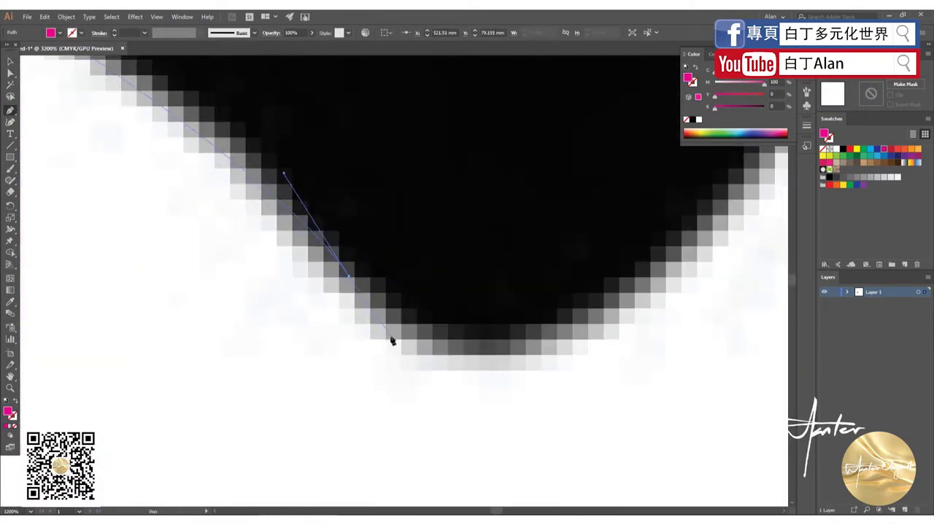
{"action": "scroll", "coordinate": [394, 358], "scroll_direction": "down", "scroll_amount": 2}
{"action": "left_click_drag", "start_coordinate": [416, 368], "coordinate": [490, 192]}
{"action": "left_click_drag", "start_coordinate": [343, 157], "coordinate": [548, 277]}
{"action": "left_click", "coordinate": [272, 255]}
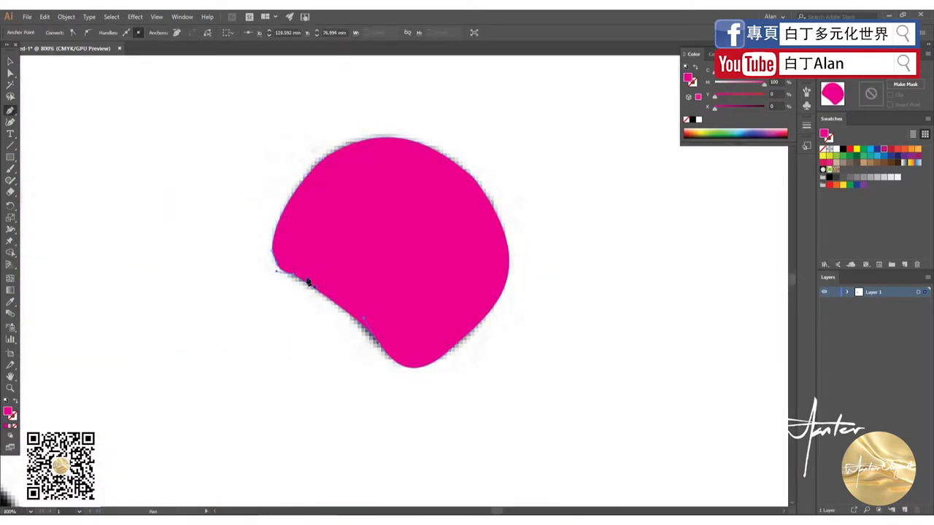
- Trace the left and right eye patches
{"action": "scroll", "coordinate": [306, 277], "scroll_direction": "down", "scroll_amount": 2}
{"action": "left_click_drag", "start_coordinate": [271, 177], "coordinate": [274, 136]}
{"action": "left_click_drag", "start_coordinate": [383, 107], "coordinate": [430, 157]}
{"action": "left_click", "coordinate": [394, 210]}
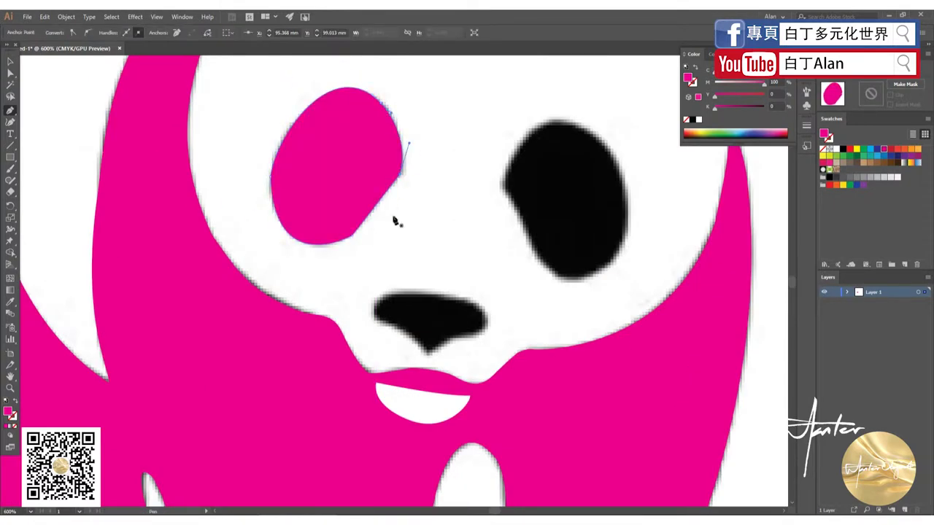
{"action": "left_click", "coordinate": [546, 267]}
{"action": "left_click_drag", "start_coordinate": [621, 175], "coordinate": [610, 119]}
{"action": "left_click_drag", "start_coordinate": [527, 138], "coordinate": [475, 184]}
{"action": "left_click", "coordinate": [502, 187]}
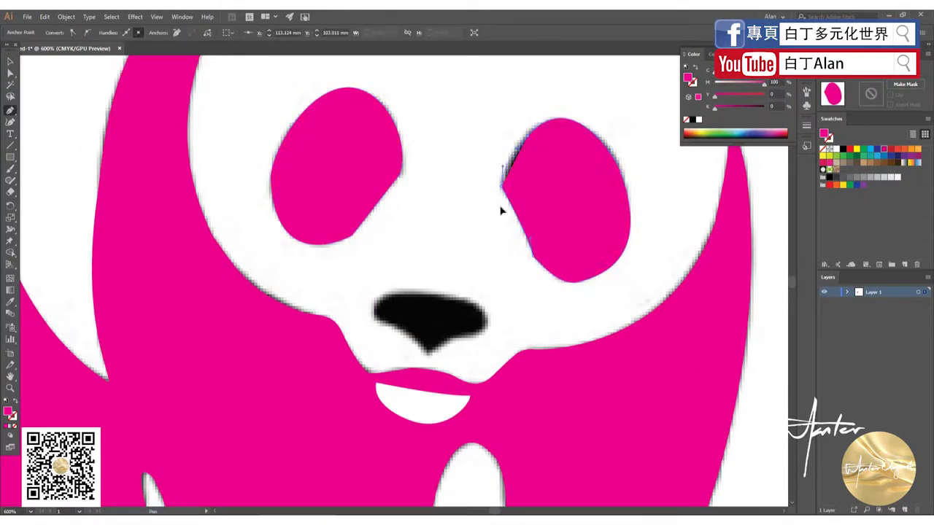
- Trace the nose outline
{"action": "scroll", "coordinate": [383, 339], "scroll_direction": "up", "scroll_amount": 2}
{"action": "left_click", "coordinate": [370, 306]}
{"action": "left_click", "coordinate": [467, 374]}
{"action": "left_click", "coordinate": [580, 336]}
{"action": "left_click_drag", "start_coordinate": [541, 262], "coordinate": [451, 234]}
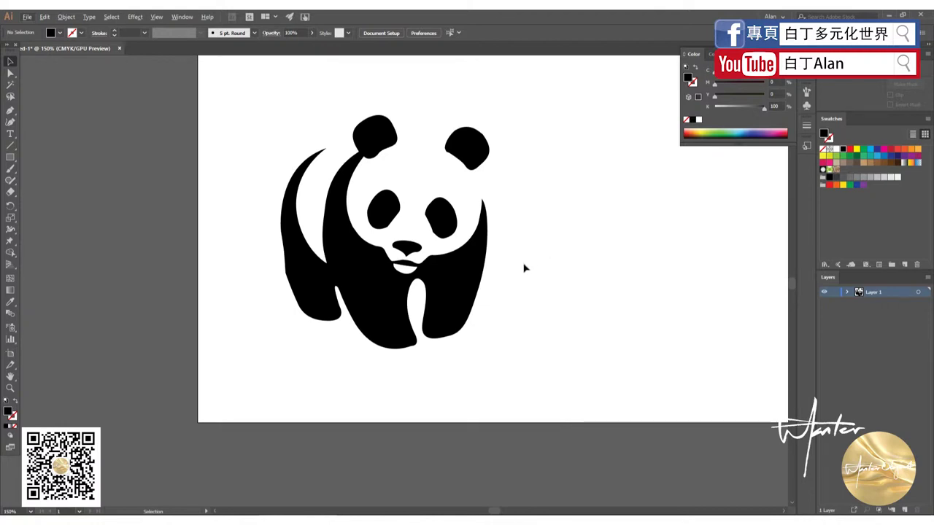
- Clear the selection, then marquee-select every traced panda piece
{"action": "left_click", "coordinate": [405, 267]}
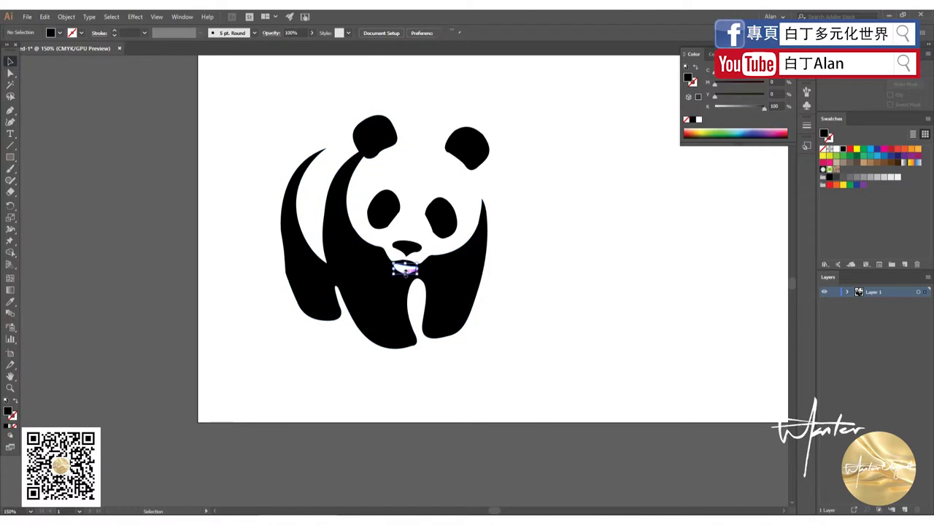
{"action": "left_click", "coordinate": [591, 363]}
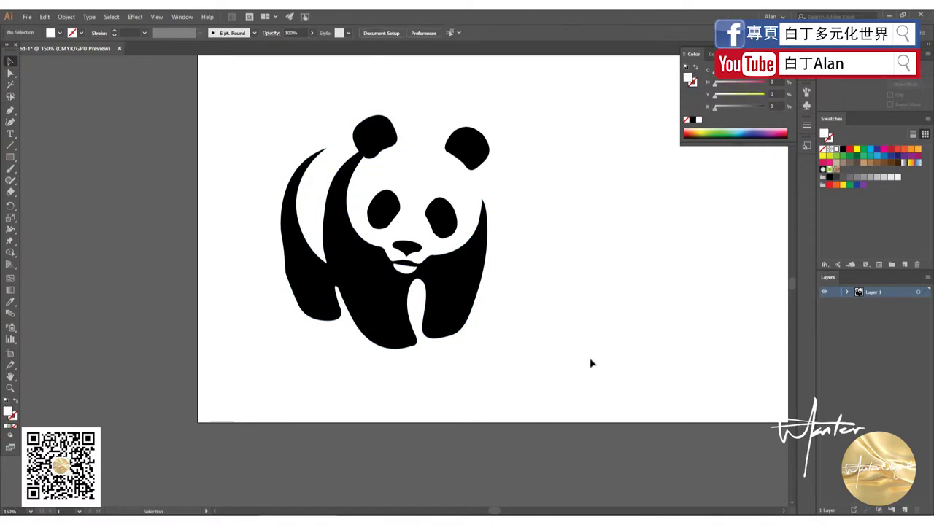
{"action": "left_click_drag", "start_coordinate": [591, 363], "coordinate": [206, 92]}
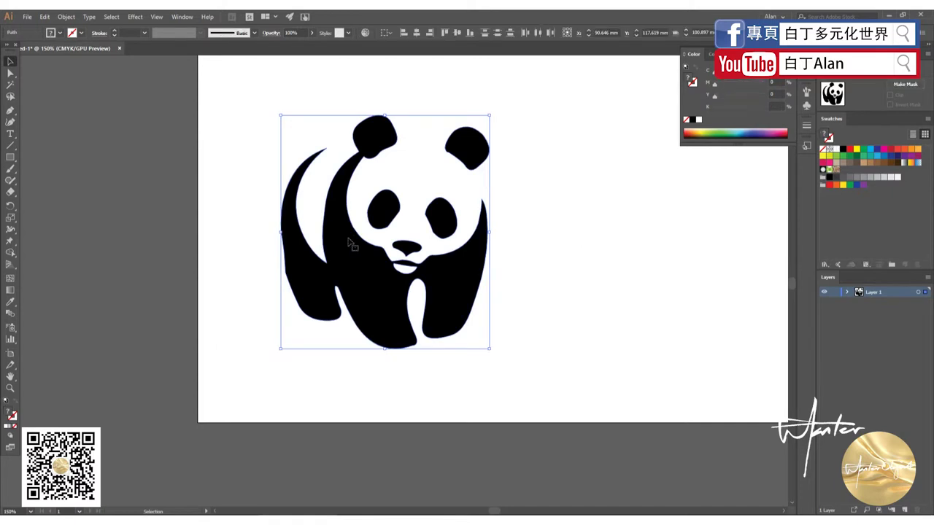
- Combine the panda into one compound path, test blue and orange fills, then restore black
{"action": "left_click", "coordinate": [403, 277]}
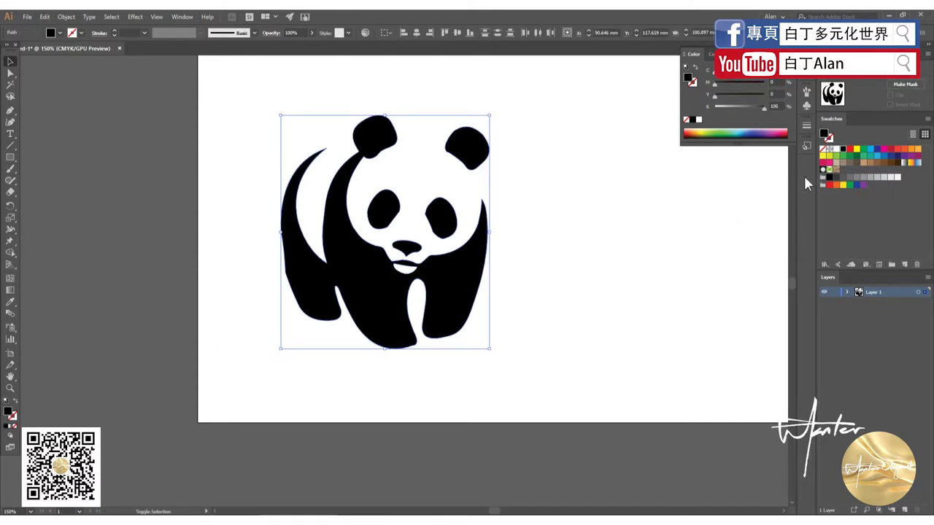
{"action": "left_click", "coordinate": [869, 150]}
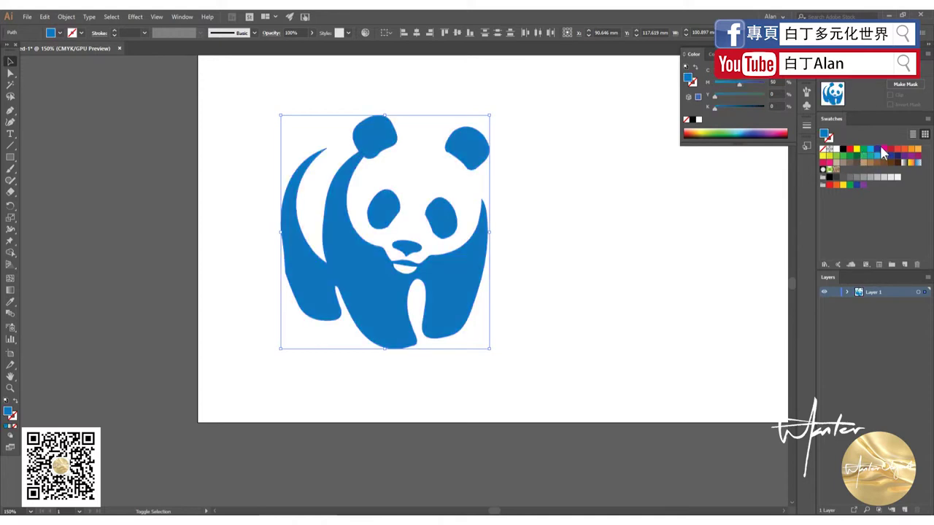
{"action": "left_click", "coordinate": [890, 149]}
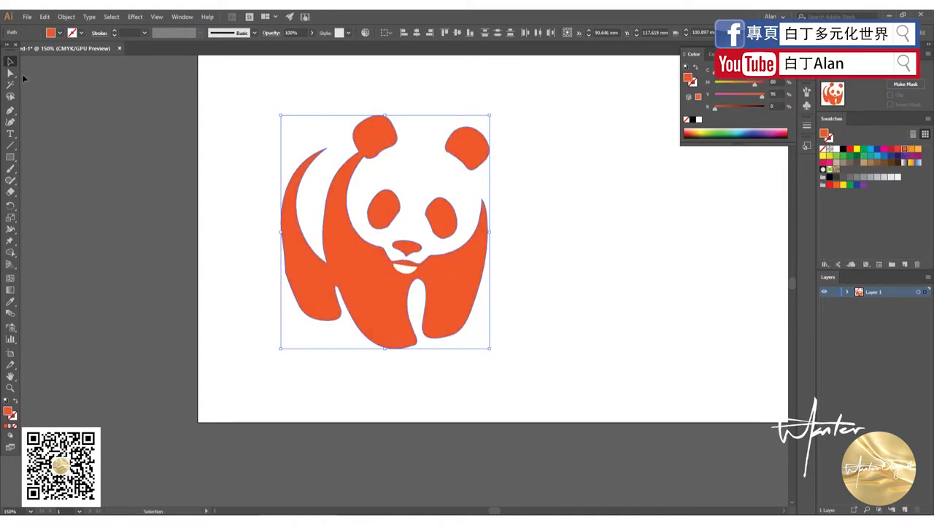
{"action": "left_click", "coordinate": [842, 149]}
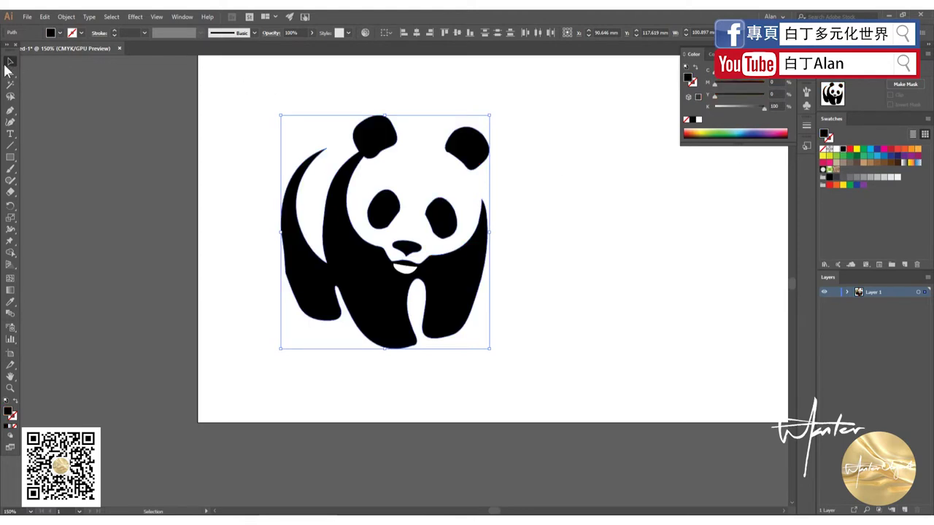
{"action": "left_click", "coordinate": [204, 243]}
{"action": "key", "text": "ctrl+minus"}
{"action": "key", "text": "ctrl+minus"}
{"action": "scroll", "coordinate": [250, 276], "scroll_direction": "up", "scroll_amount": 3}
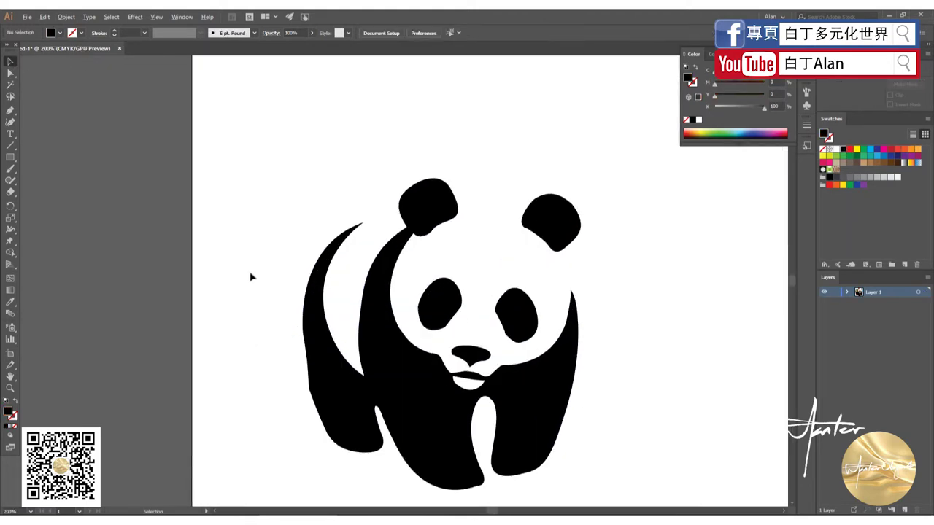